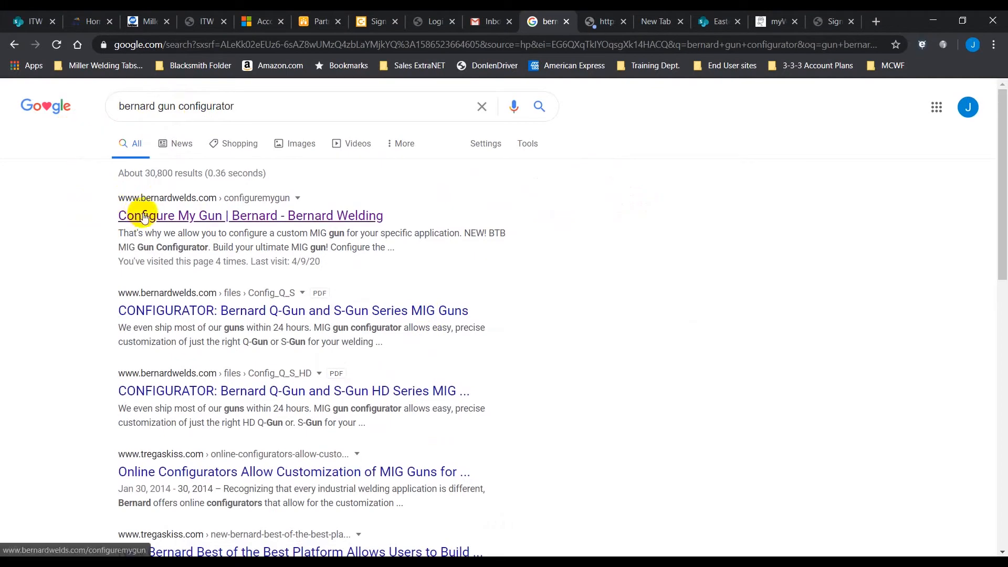
# - Open Bernard's Configure My Gun page from the search results, view the Tregaskiss site and return to the Bernard home page
pyautogui.click(145, 216)
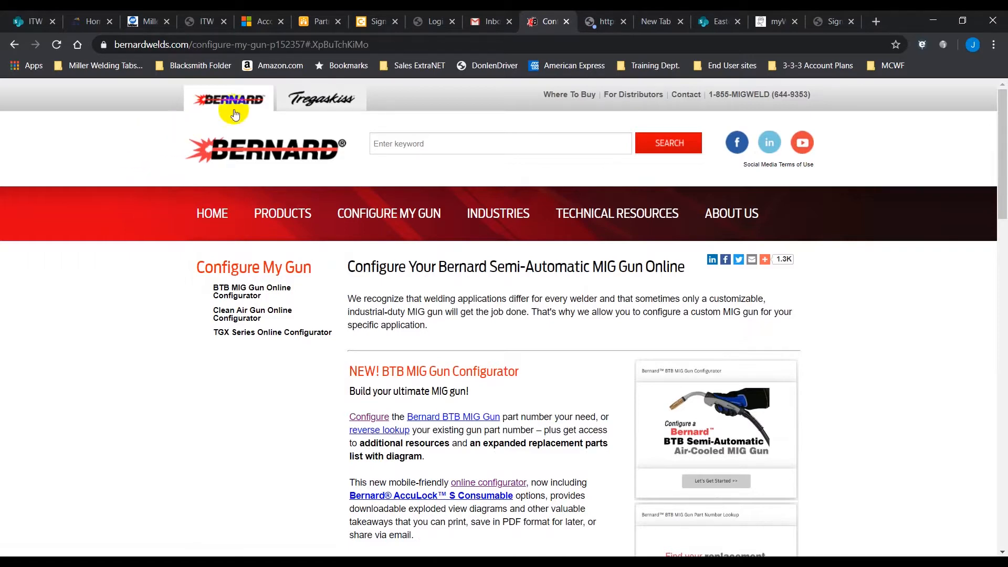
pyautogui.click(328, 100)
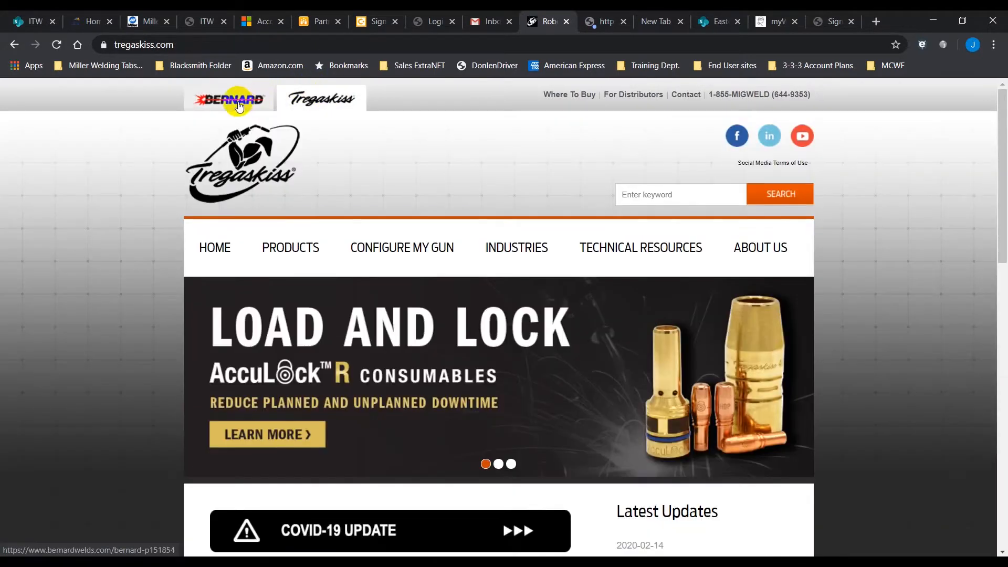
pyautogui.click(238, 104)
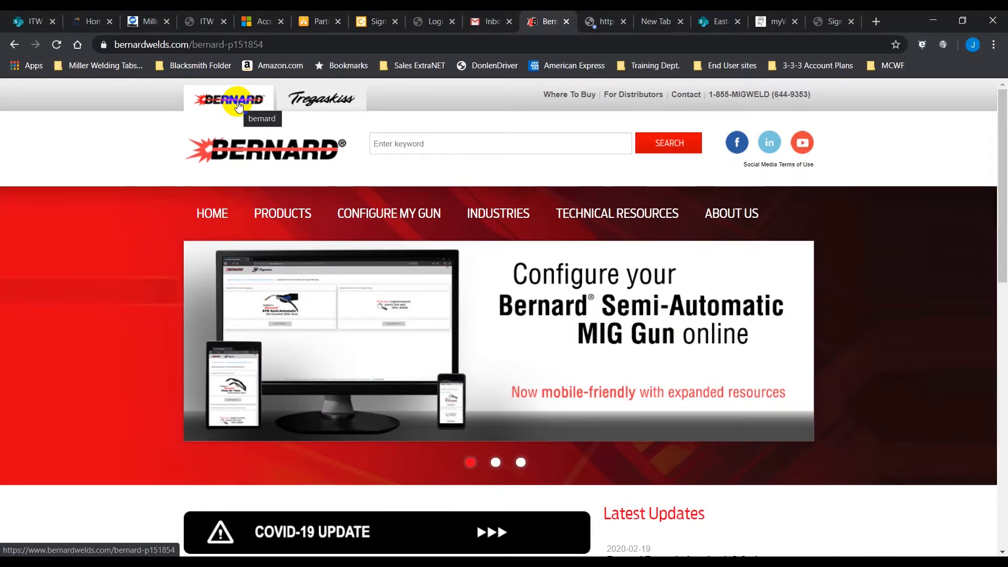
pyautogui.click(332, 100)
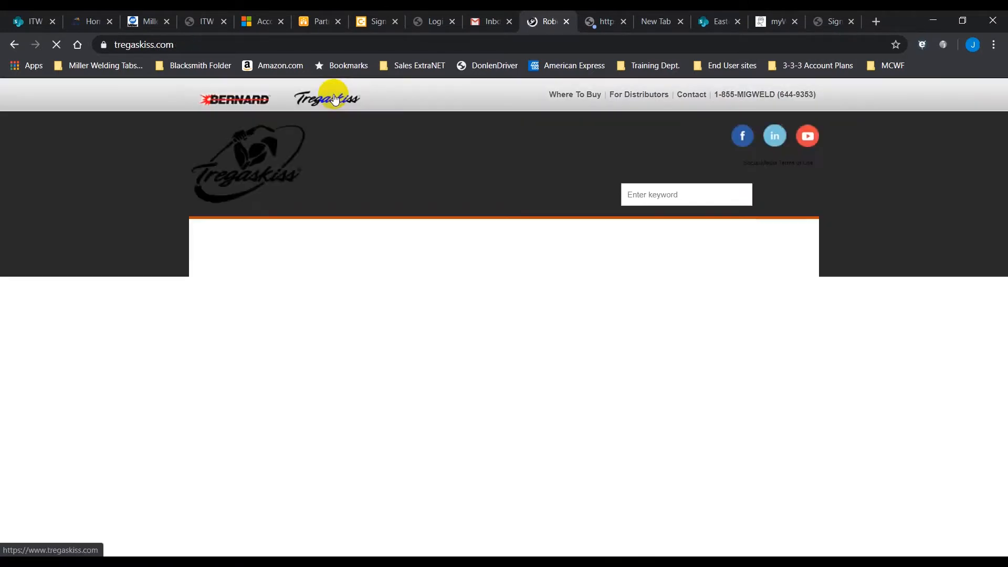
pyautogui.click(231, 100)
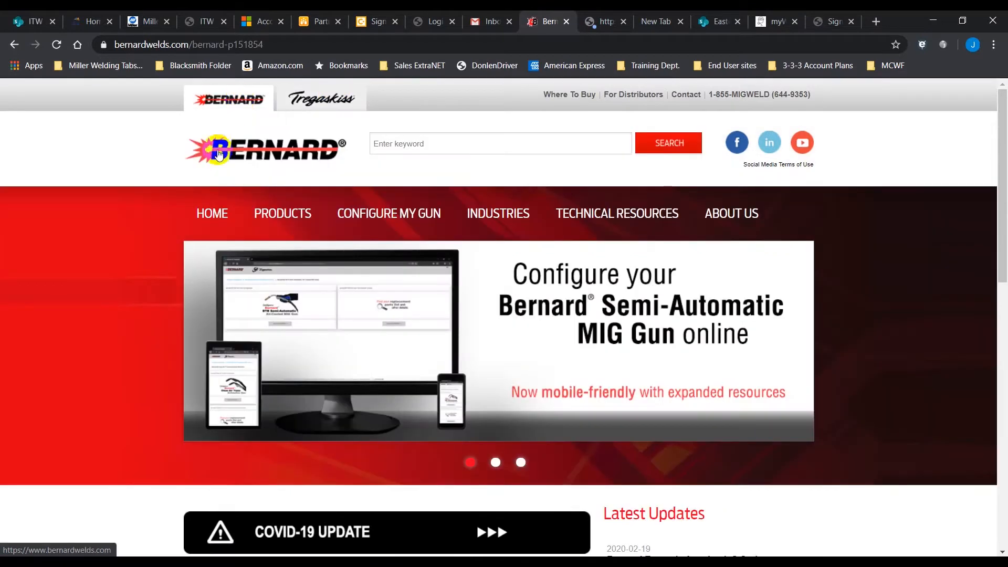
# - Open the BTB MIG Gun Online Configurator and start configuring a Bernard BTB semi-automatic air-cooled MIG gun
pyautogui.moveTo(366, 218)
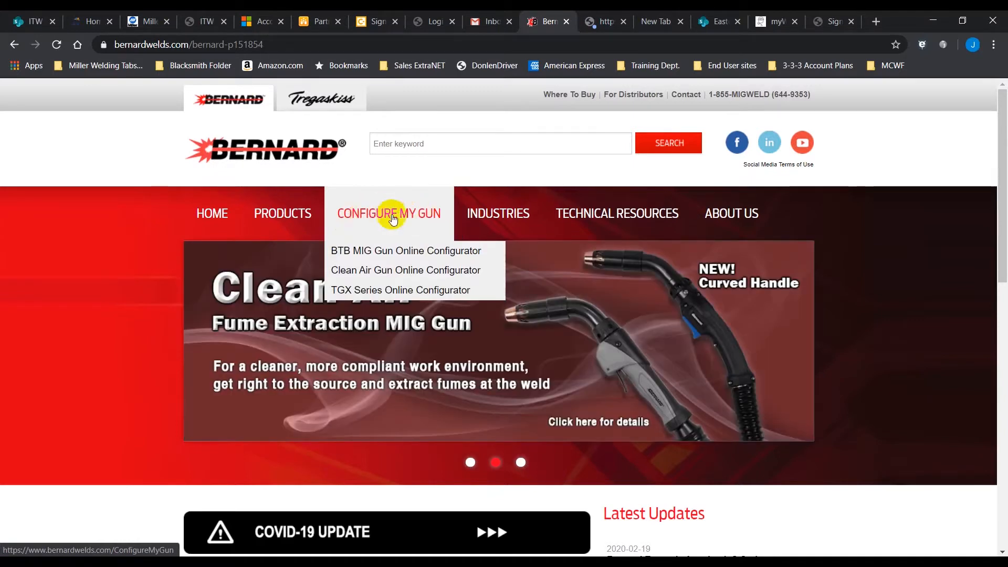
pyautogui.click(382, 252)
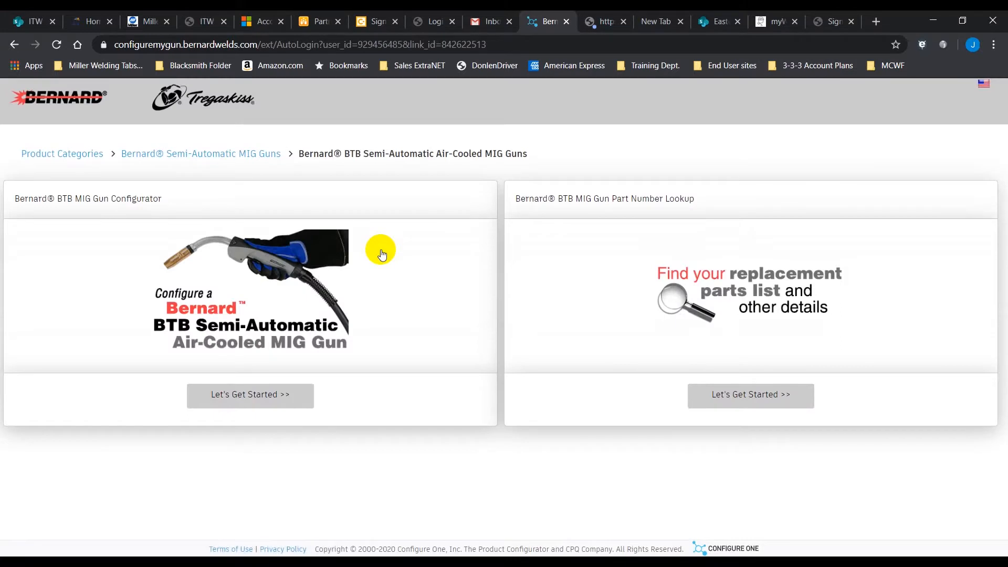
pyautogui.click(283, 265)
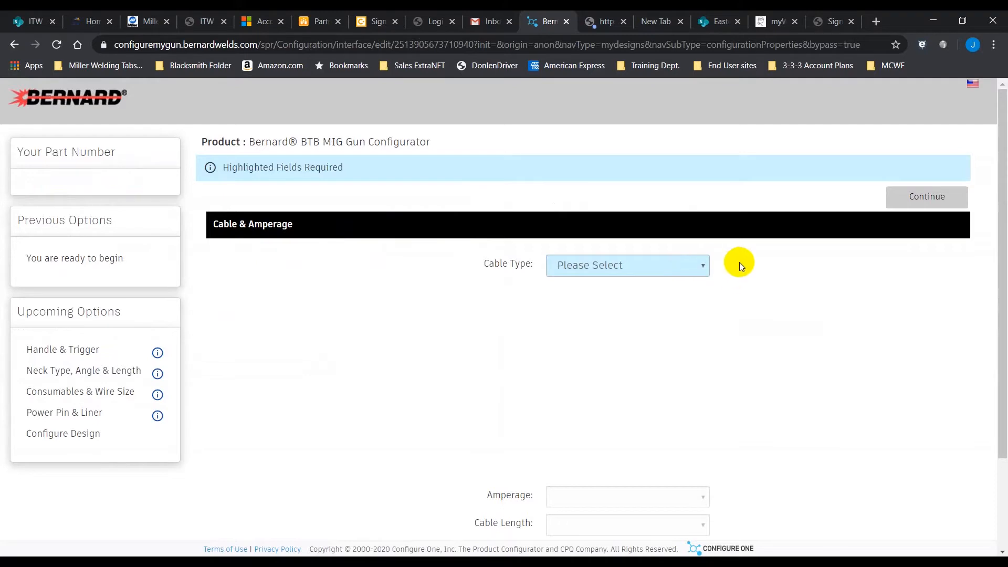
# - Compare the Hytrel Polymer and Steel Monocoil cable types, and set the cable type to Hytrel Polymer Cable
pyautogui.click(703, 267)
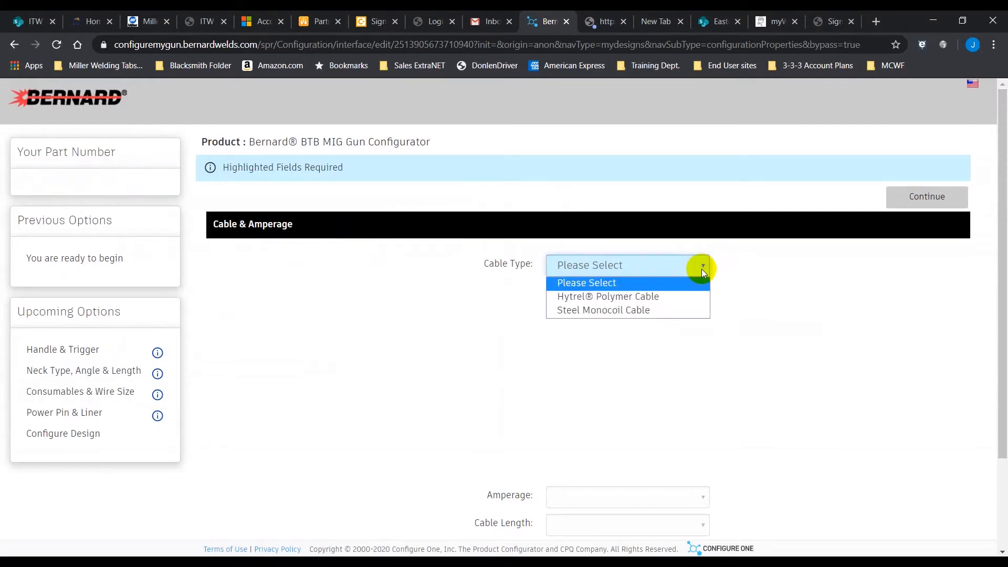
pyautogui.click(653, 297)
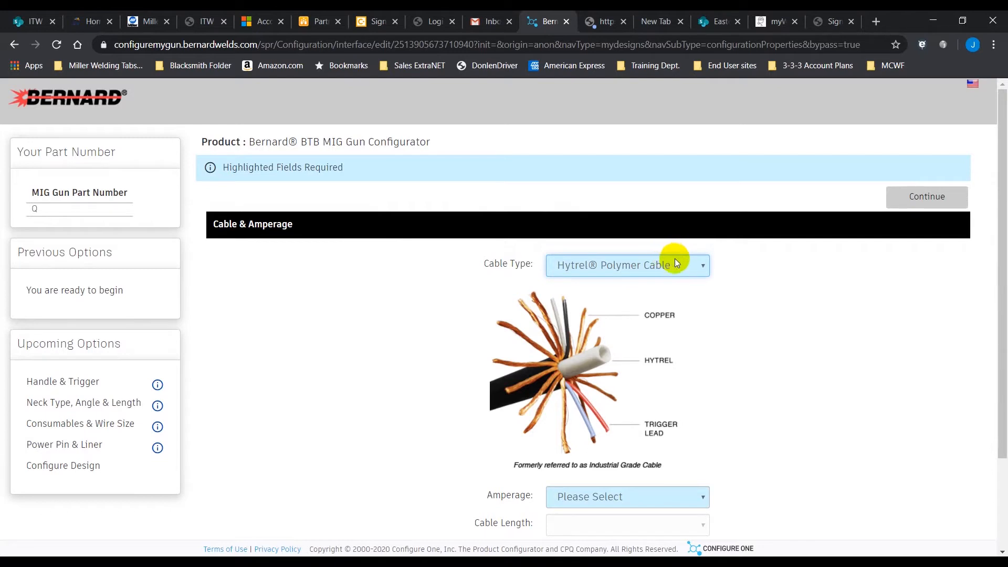
pyautogui.click(702, 270)
pyautogui.click(634, 310)
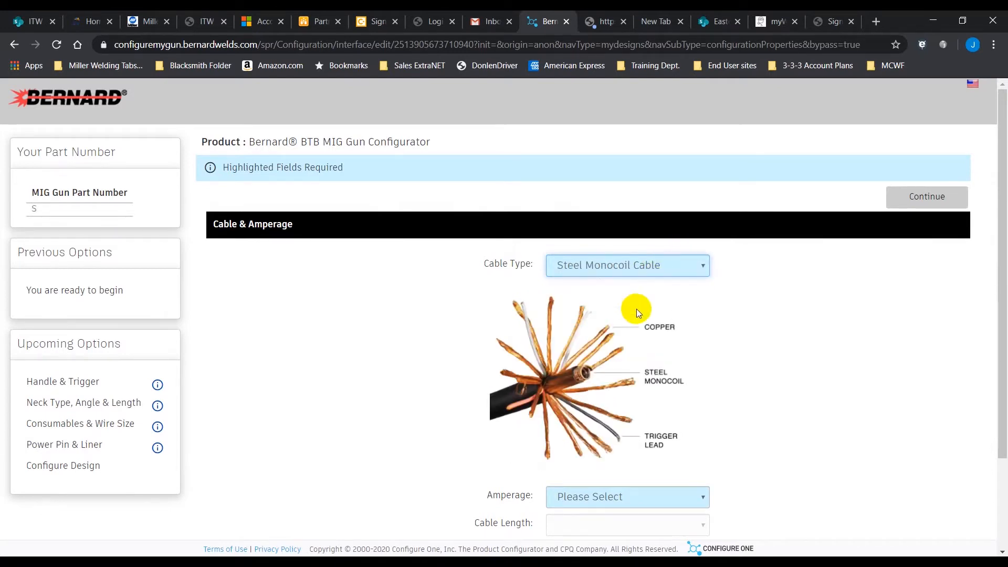
pyautogui.click(657, 265)
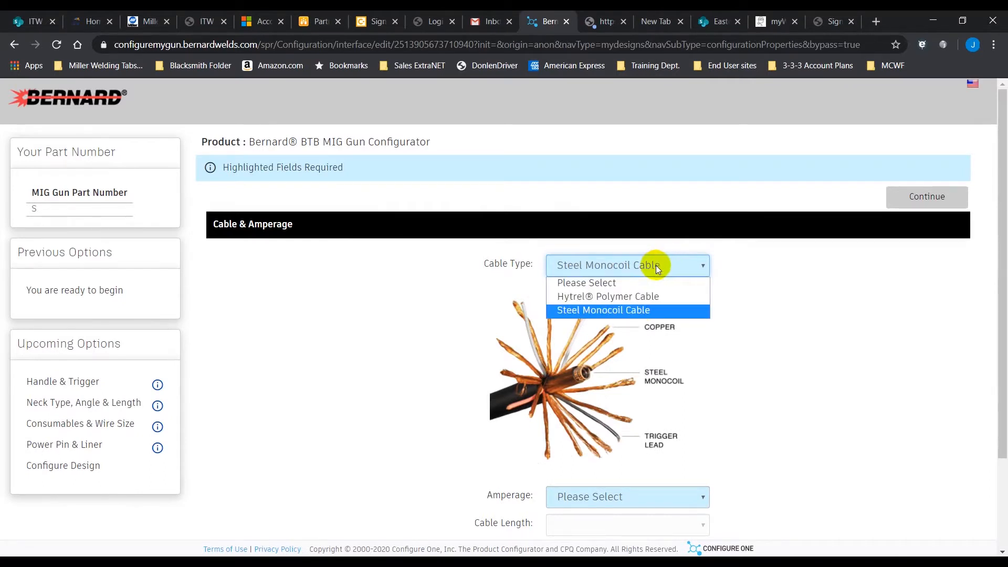
pyautogui.click(639, 295)
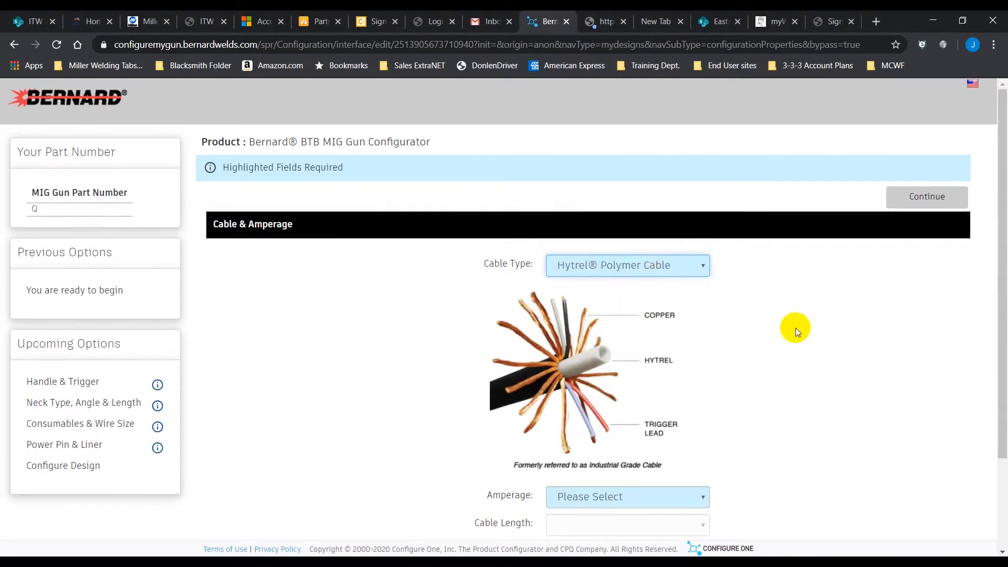
# - Set the amperage to 400 amp and the cable length to 20 ft (6.10 m), and continue to the handle options
pyautogui.moveTo(997, 315); pyautogui.dragTo(1000, 356)
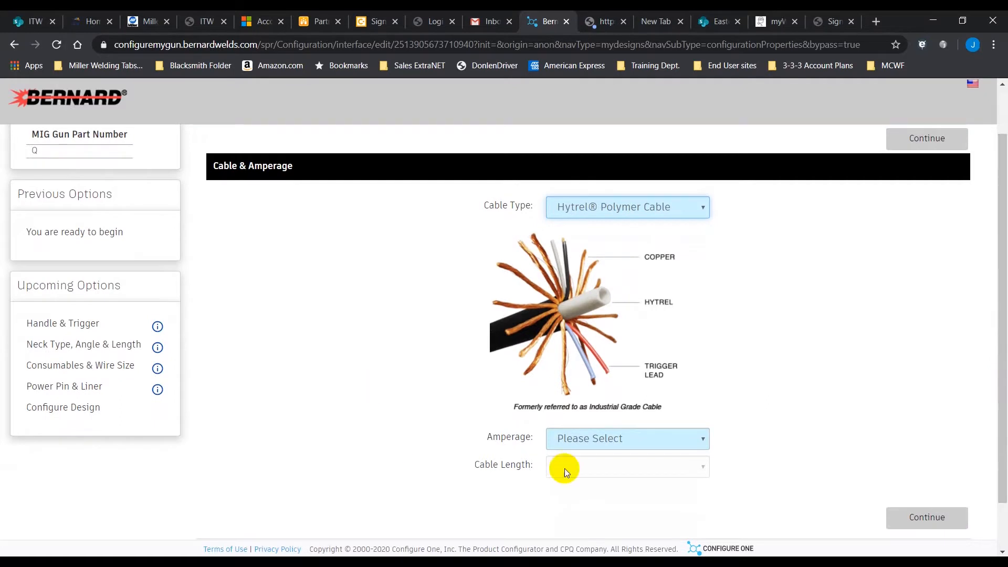
pyautogui.click(687, 439)
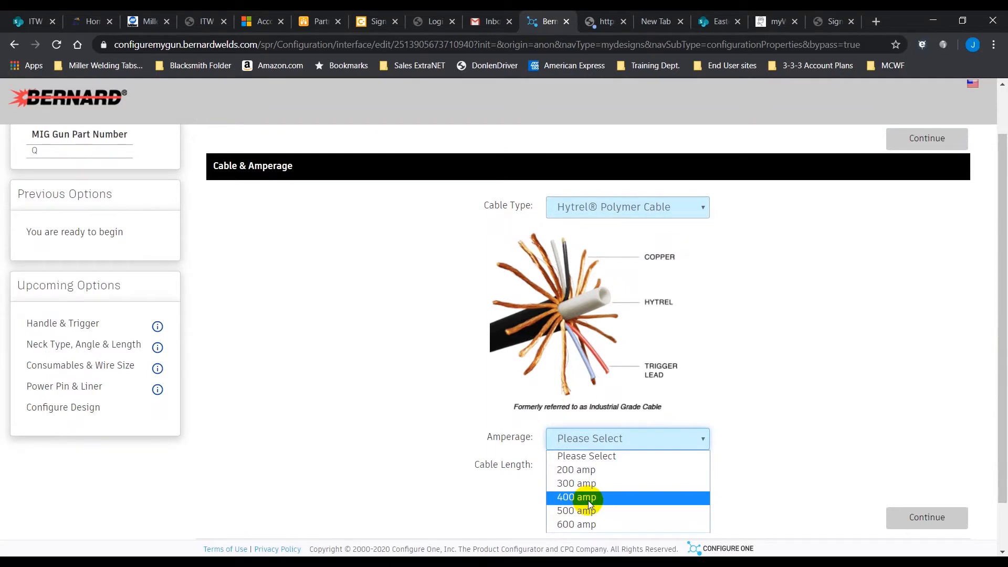
pyautogui.click(589, 499)
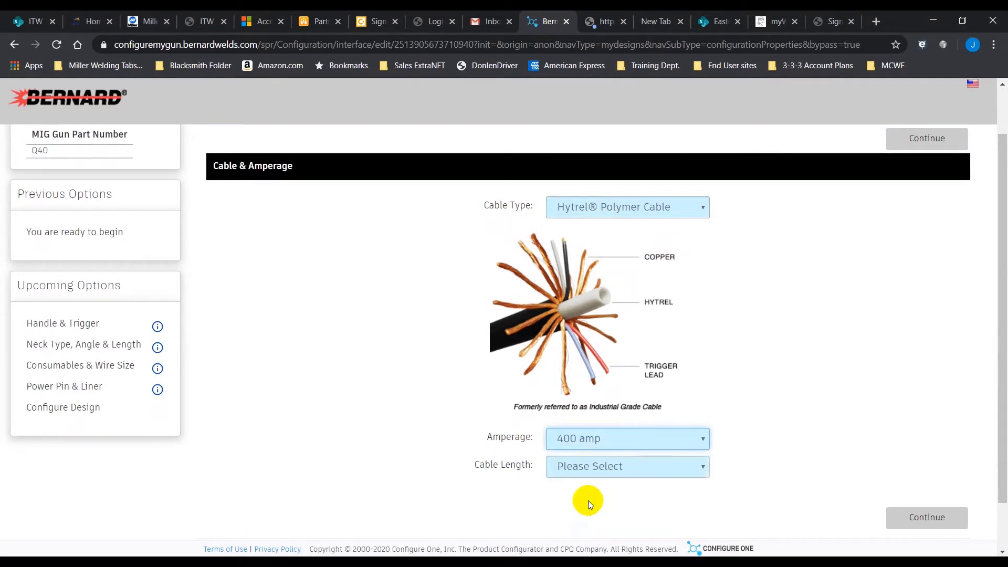
pyautogui.click(705, 470)
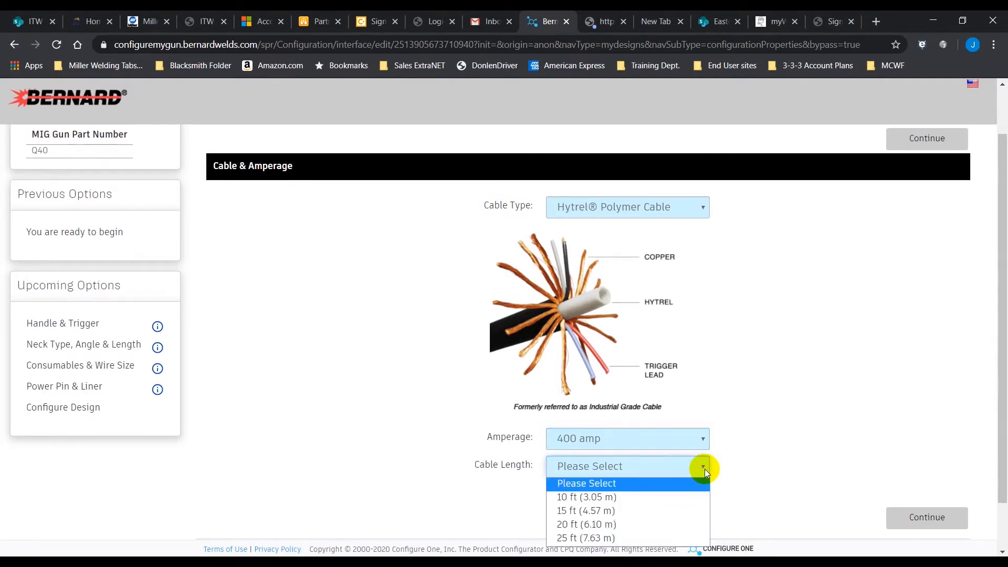
pyautogui.click(597, 524)
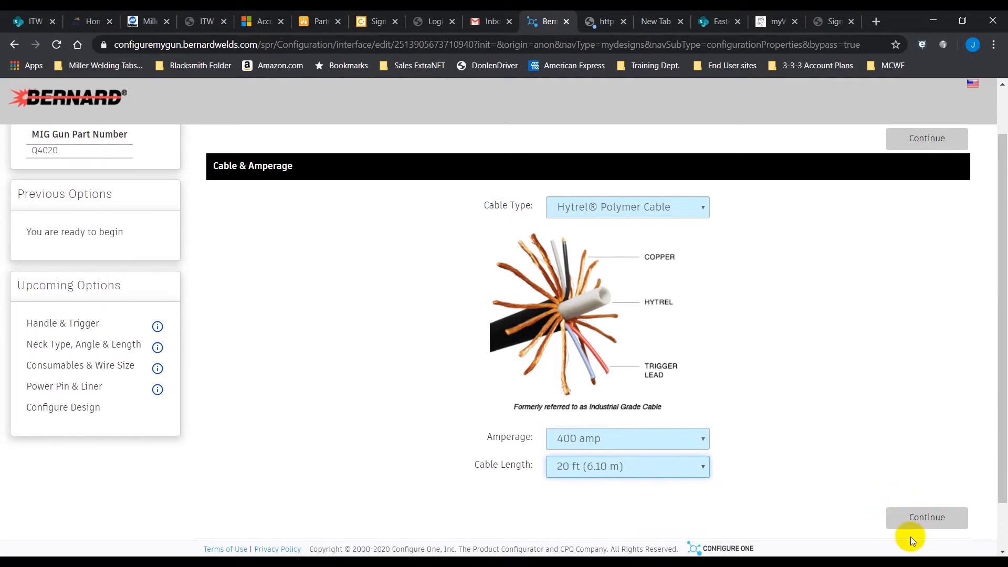
pyautogui.click(926, 518)
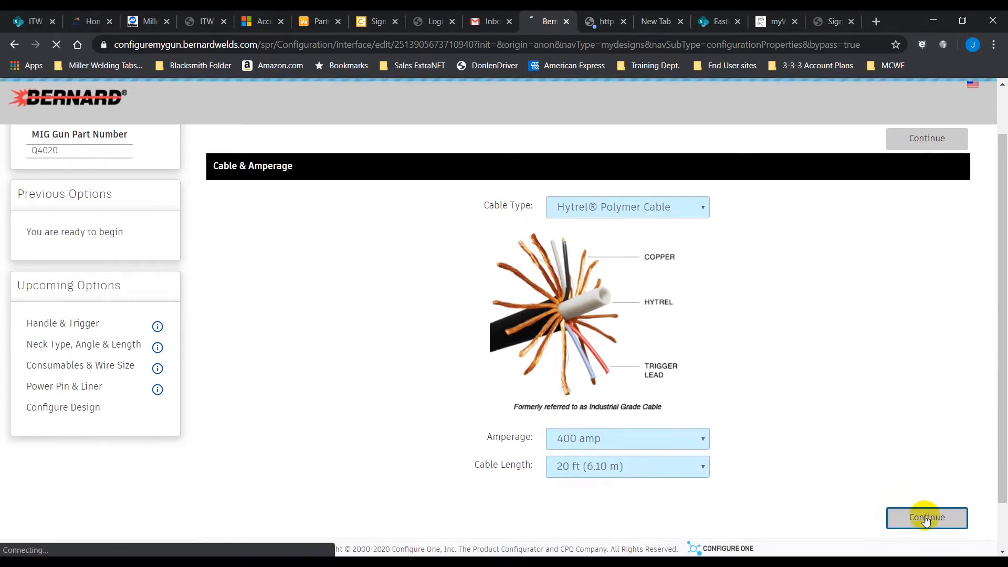
# - Try the B Series Curved, O Series Small Curved and T Series Straight handle types to preview their shapes
pyautogui.click(745, 406)
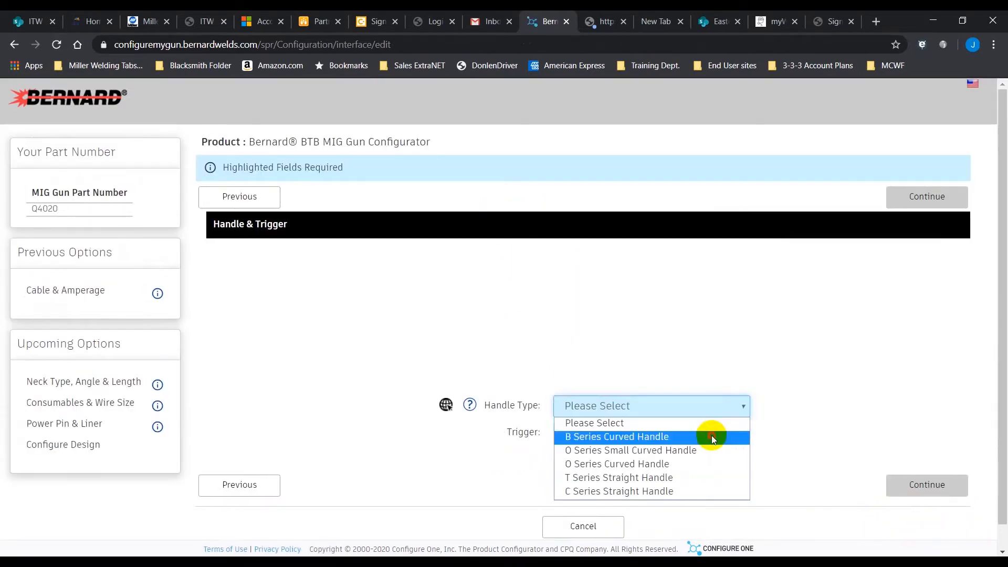
pyautogui.click(712, 437)
pyautogui.click(745, 405)
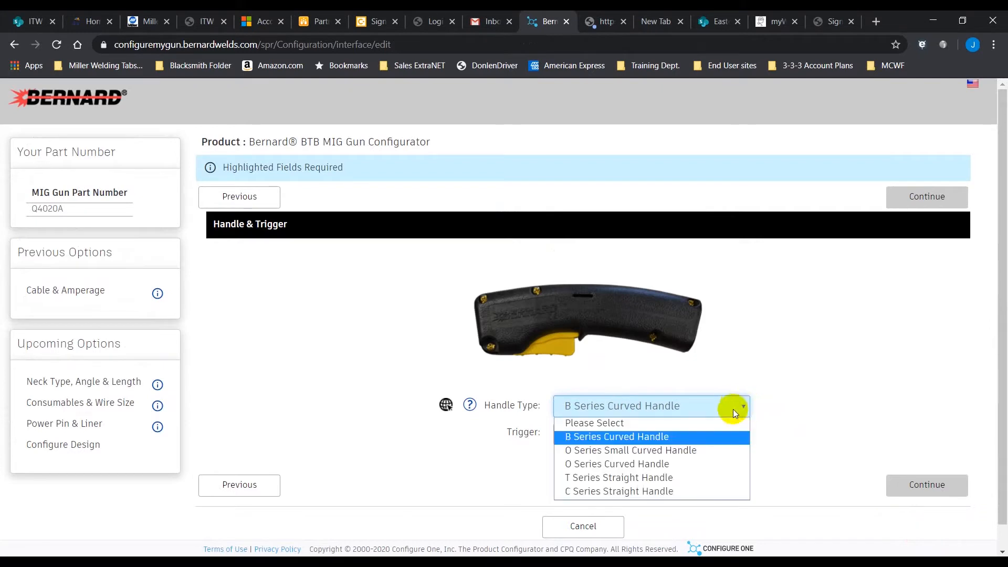
pyautogui.click(668, 452)
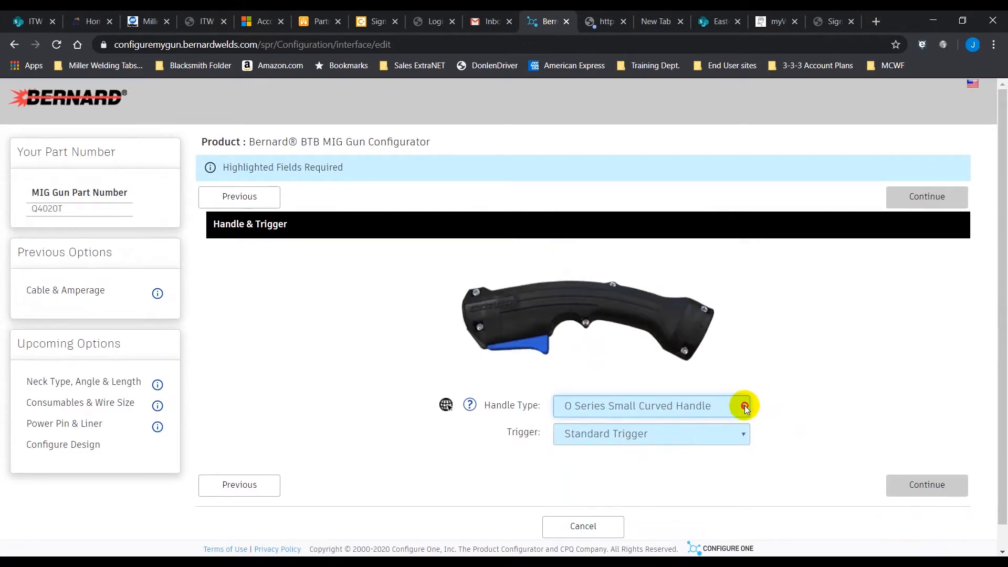
pyautogui.click(744, 406)
pyautogui.click(672, 478)
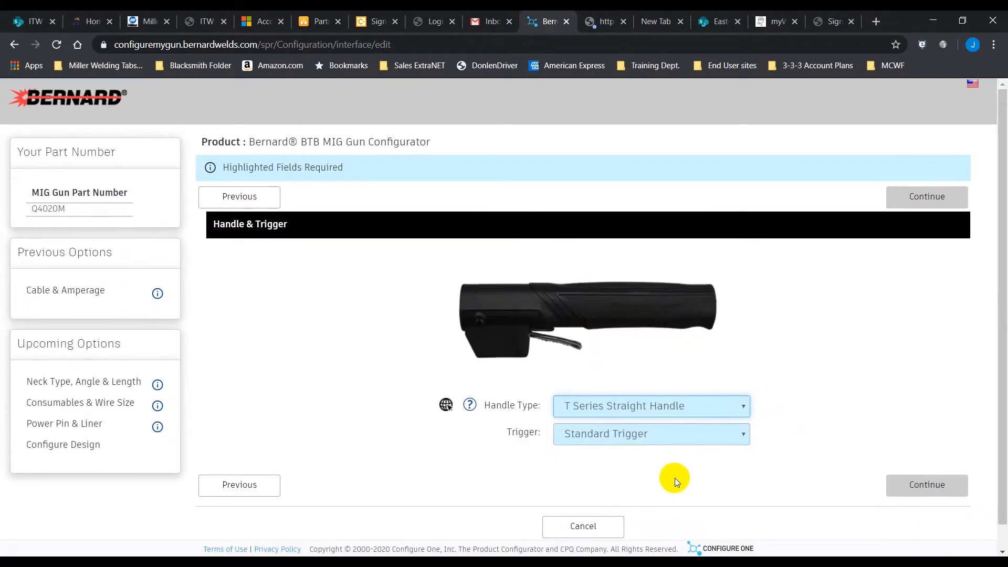
# - Set the handle type to O Series Small Curved Handle, keep the Standard Trigger and continue to the neck options
pyautogui.click(746, 408)
pyautogui.click(625, 449)
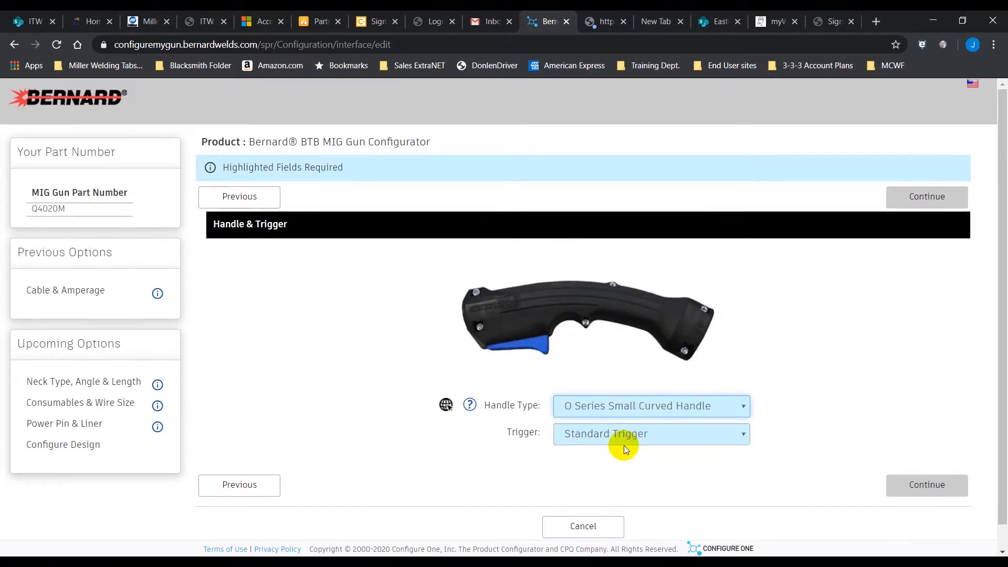
pyautogui.click(593, 437)
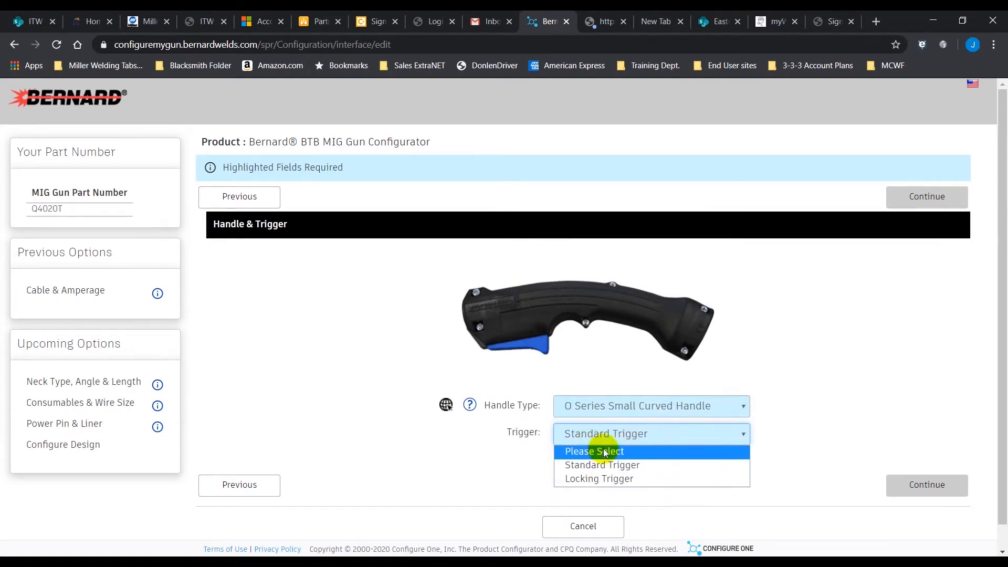
pyautogui.click(608, 436)
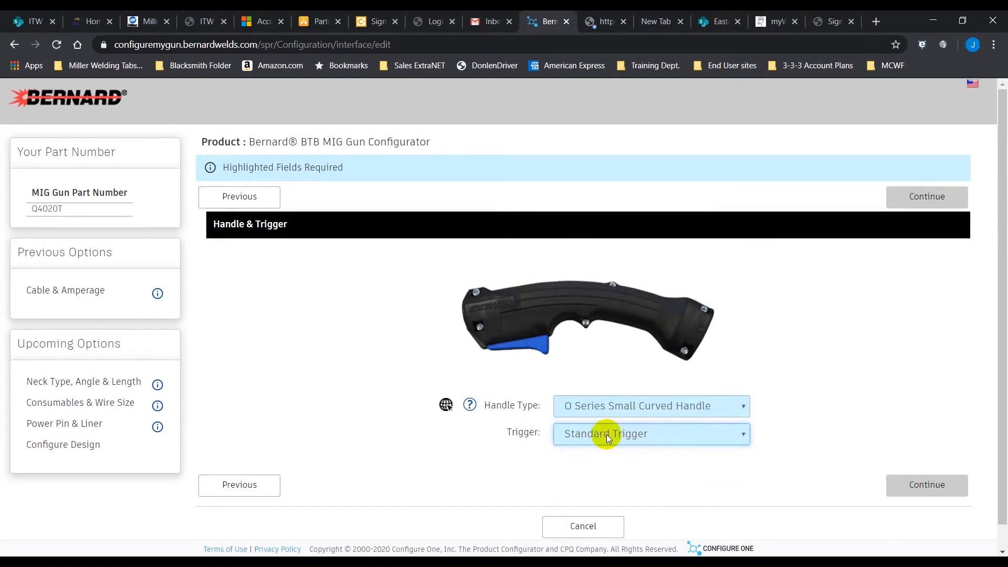
pyautogui.click(942, 482)
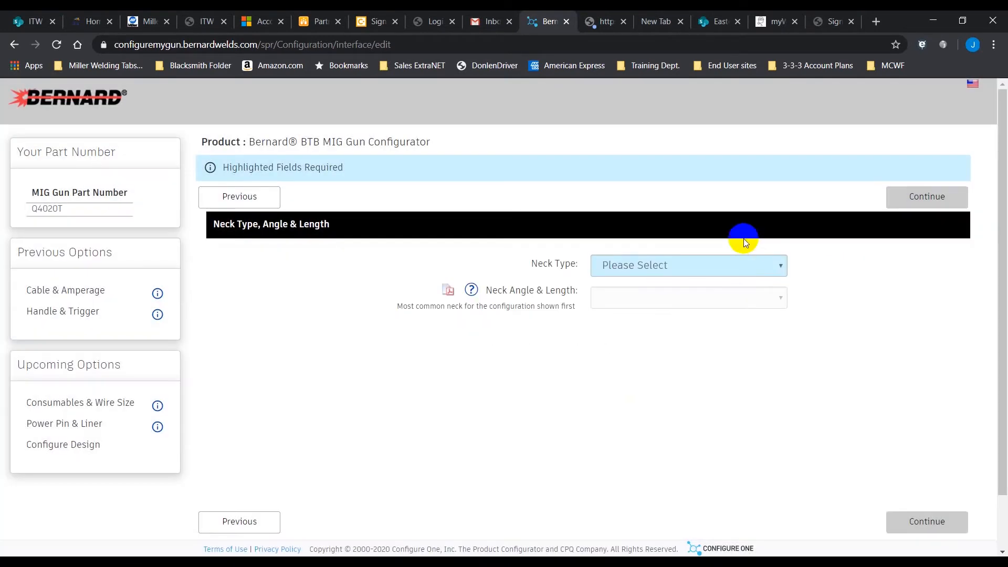
# - Set the neck type to Fixed and continue to the consumables and wire size options
pyautogui.click(762, 264)
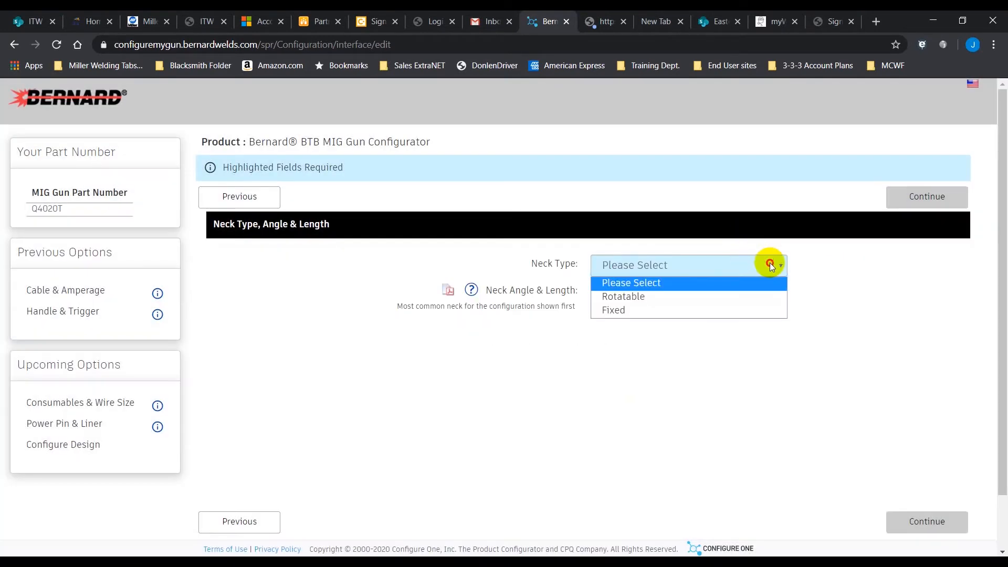
pyautogui.click(615, 310)
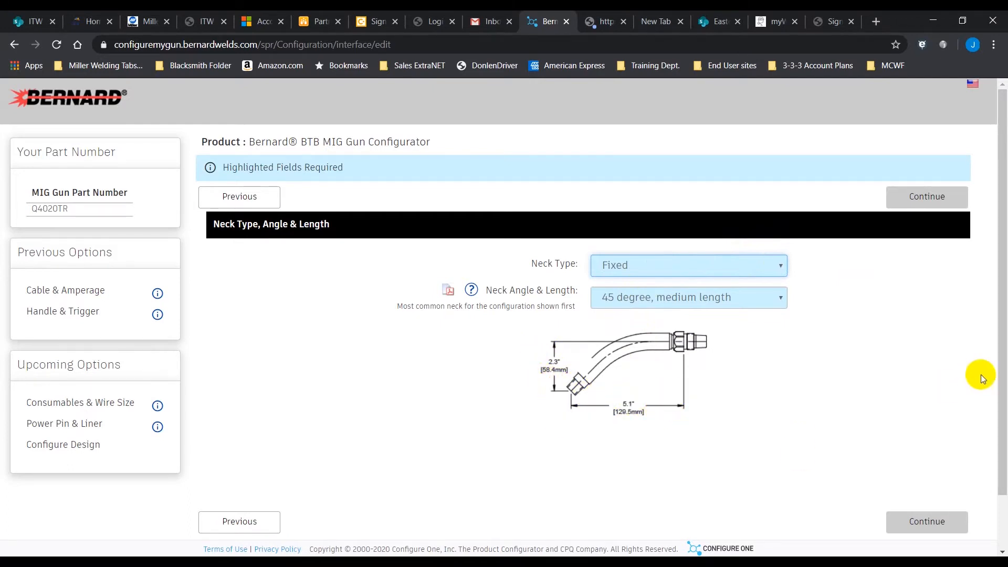
pyautogui.moveTo(1002, 382); pyautogui.dragTo(1003, 408)
pyautogui.click(927, 490)
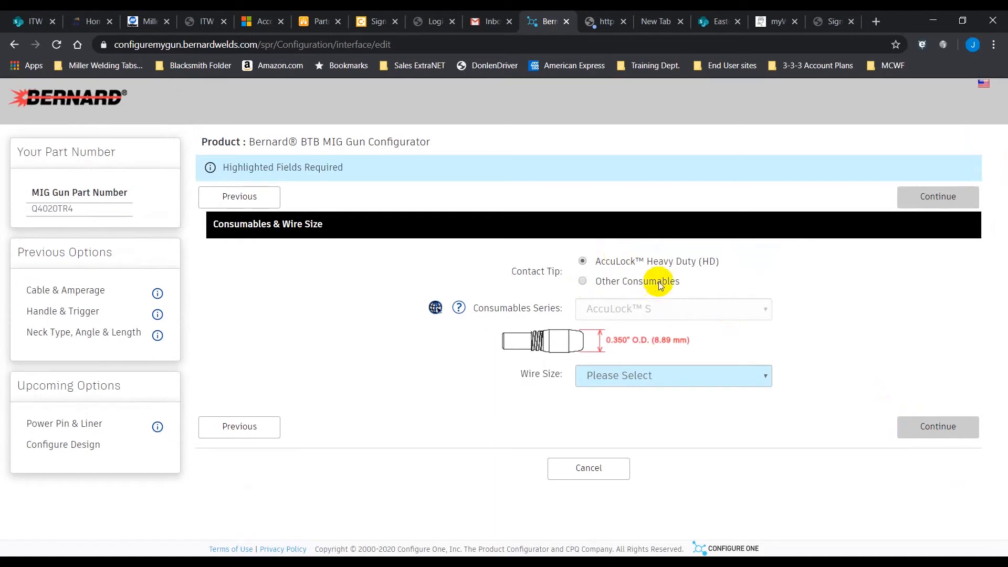
# - Choose Other Consumables for the contact tip and try TOUGH LOCK Heavy Duty (HD) as the consumables series
pyautogui.click(583, 283)
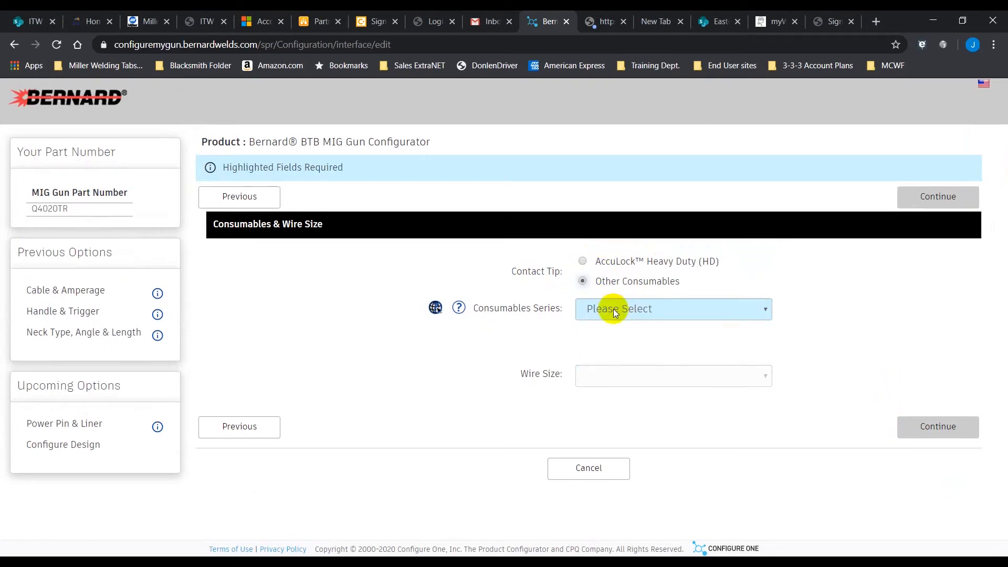
pyautogui.click(759, 311)
pyautogui.click(688, 368)
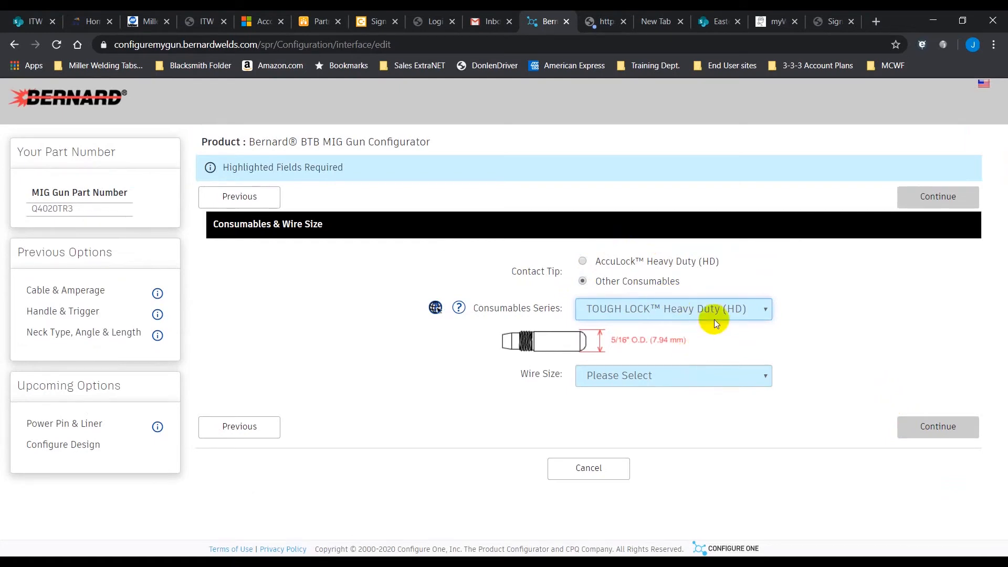
pyautogui.click(761, 312)
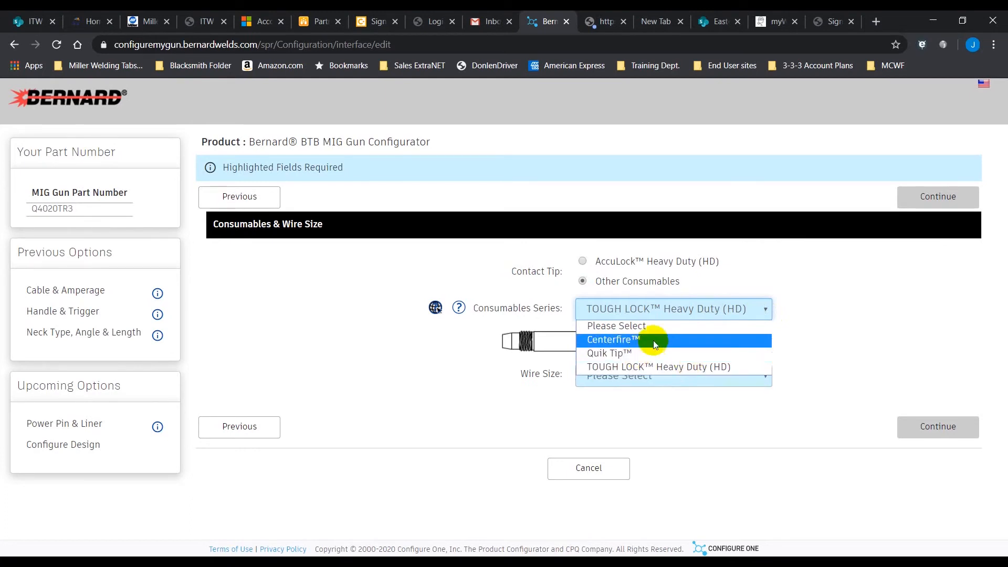
pyautogui.click(651, 370)
# - Try the AccuLock Heavy Duty (HD) contact tip and return to Other Consumables with the TOUGH LOCK Heavy Duty (HD) series
pyautogui.click(595, 263)
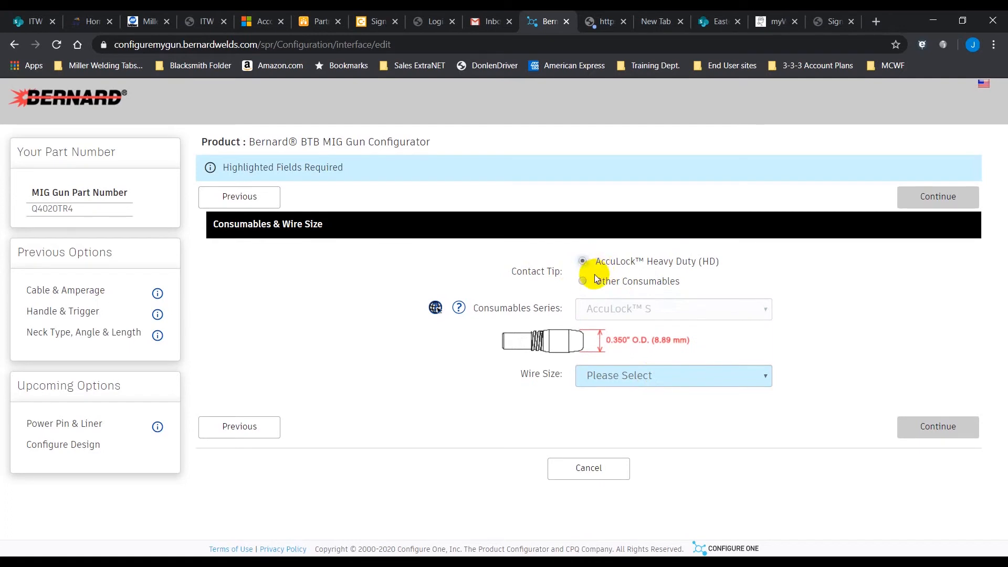
pyautogui.click(593, 281)
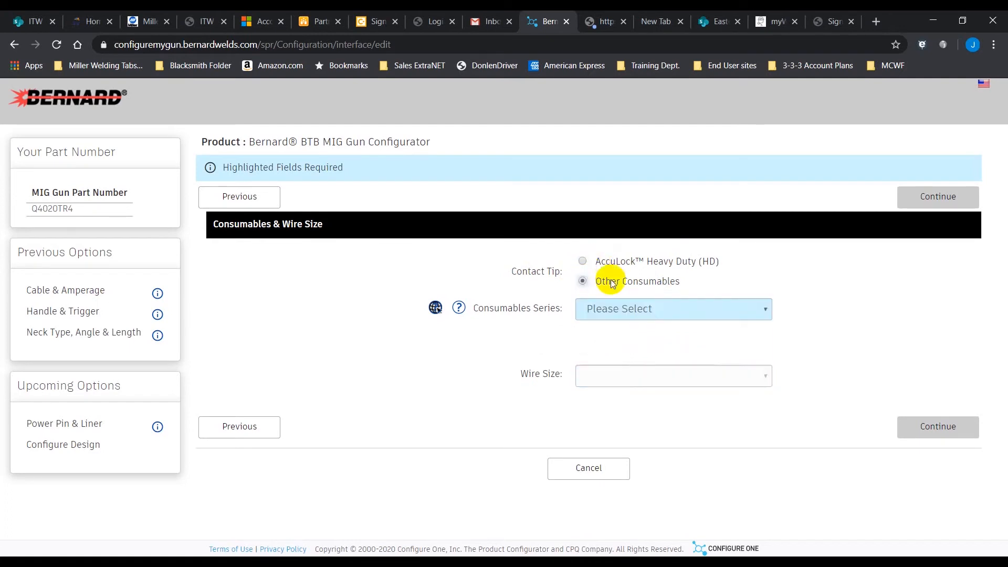
pyautogui.click(750, 311)
pyautogui.click(739, 366)
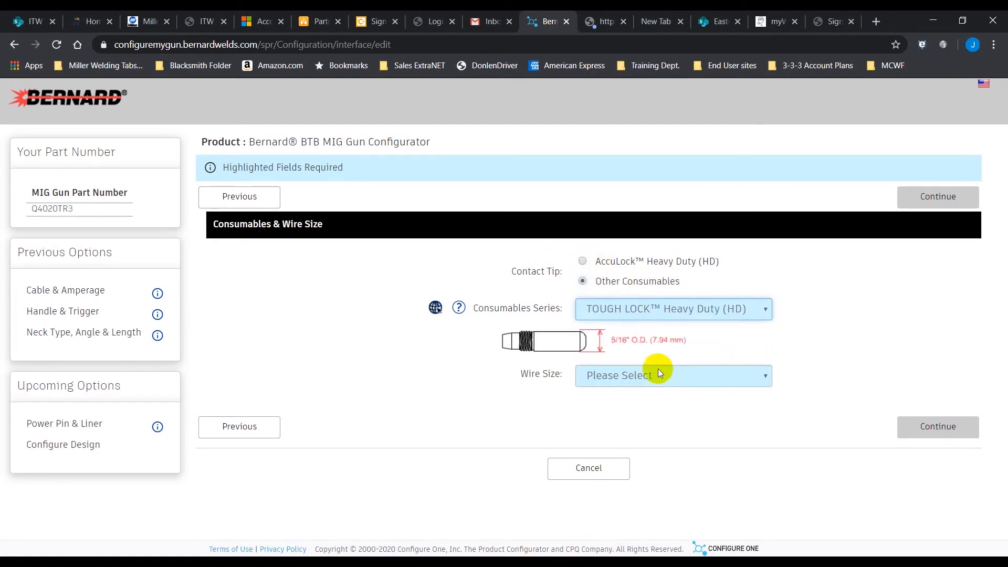
# - Set the wire size to 0.035" (0.9 mm) and continue to the power pin and liner options
pyautogui.click(722, 381)
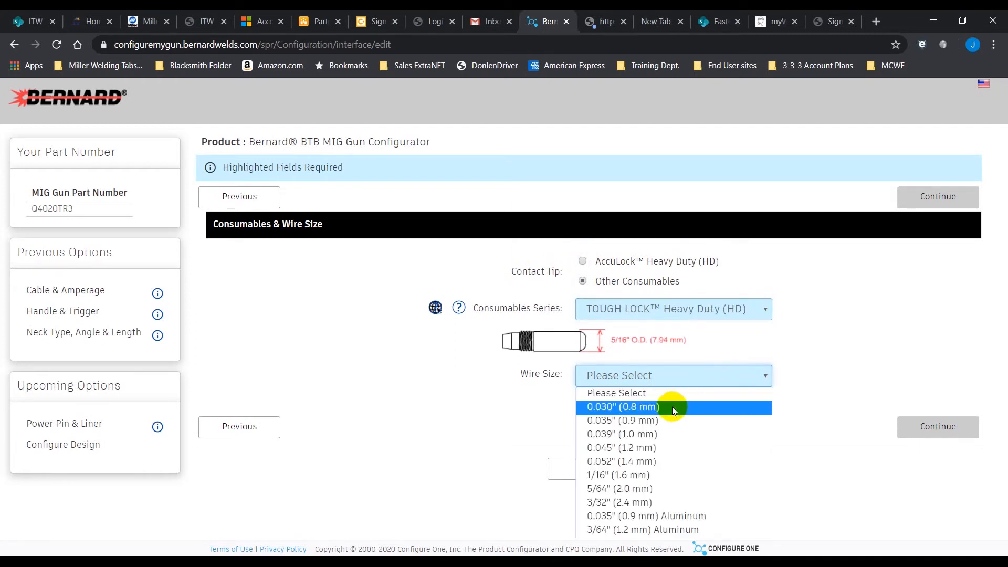
pyautogui.click(642, 419)
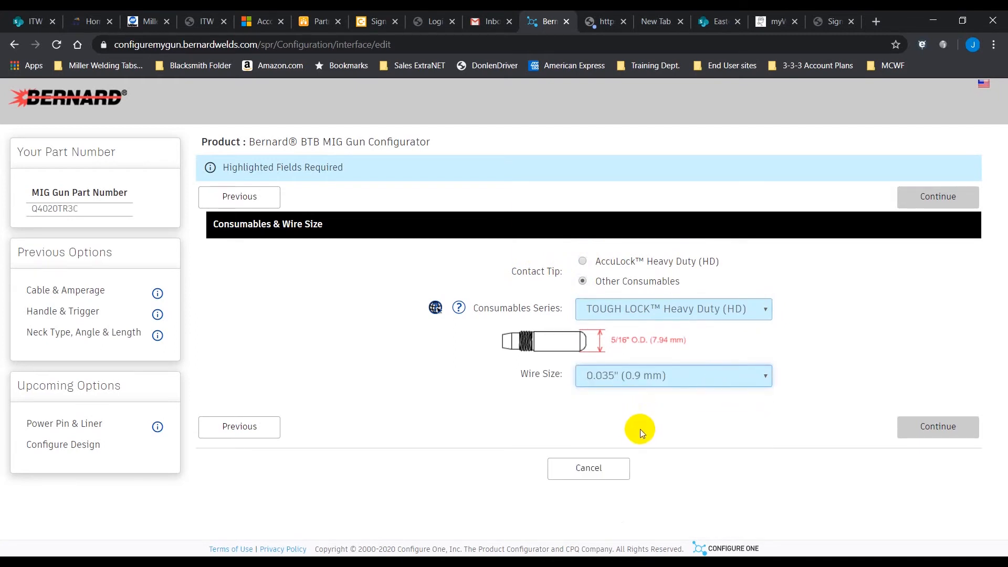
pyautogui.click(931, 427)
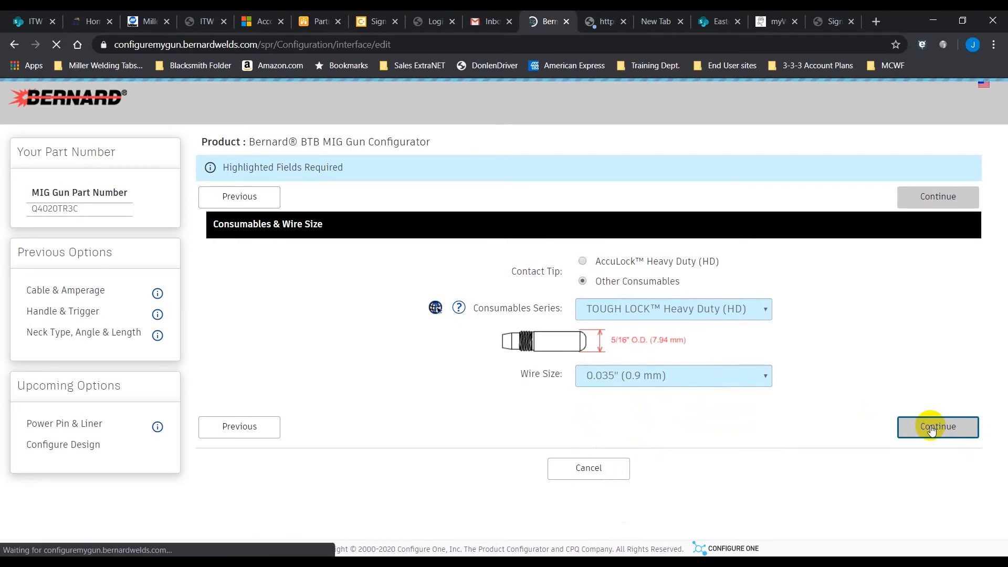
# - Set the power pin to Miller and the liner to Universal Conventional Liner, and continue to the configuration summary
pyautogui.click(746, 268)
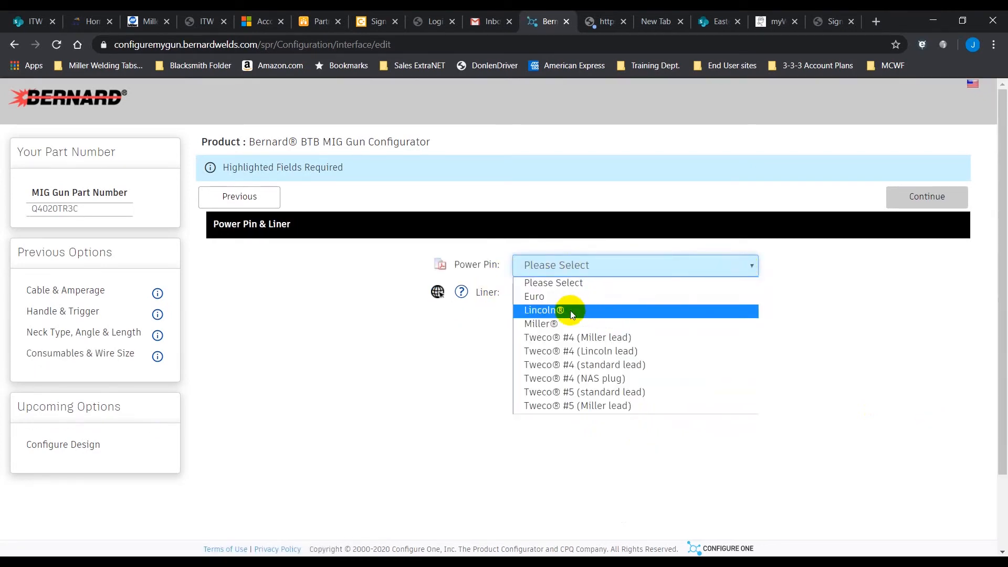
pyautogui.click(546, 324)
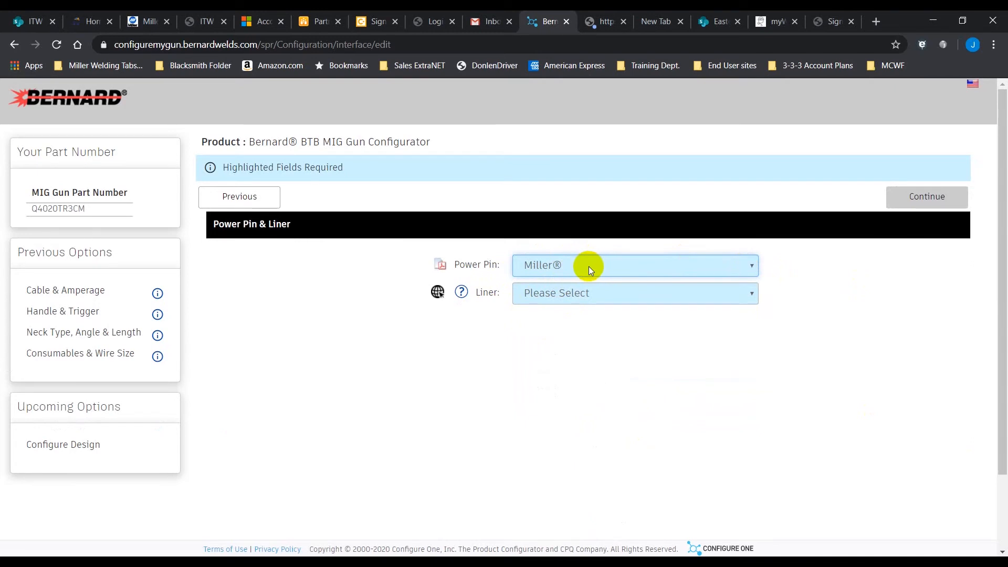
pyautogui.click(592, 295)
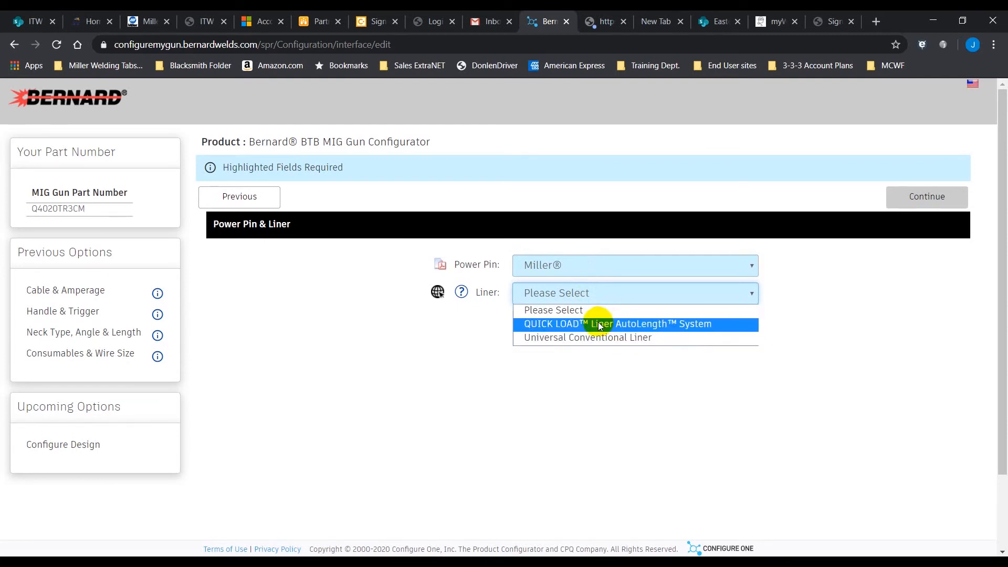
pyautogui.click(597, 341)
pyautogui.click(928, 461)
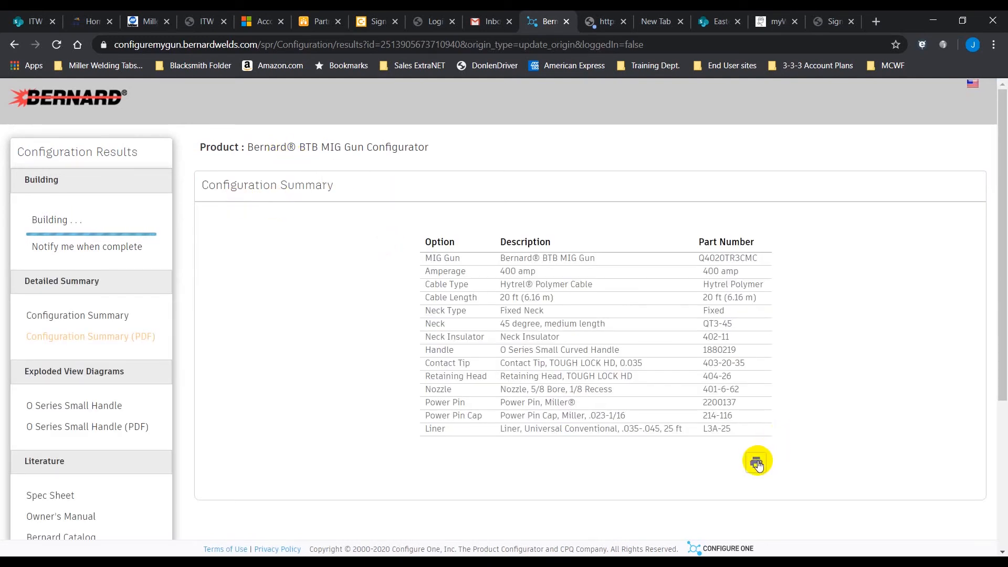
# - Copy the whole configuration summary table into the body of a new Outlook email, above the signature
pyautogui.moveTo(424, 240); pyautogui.dragTo(762, 432)
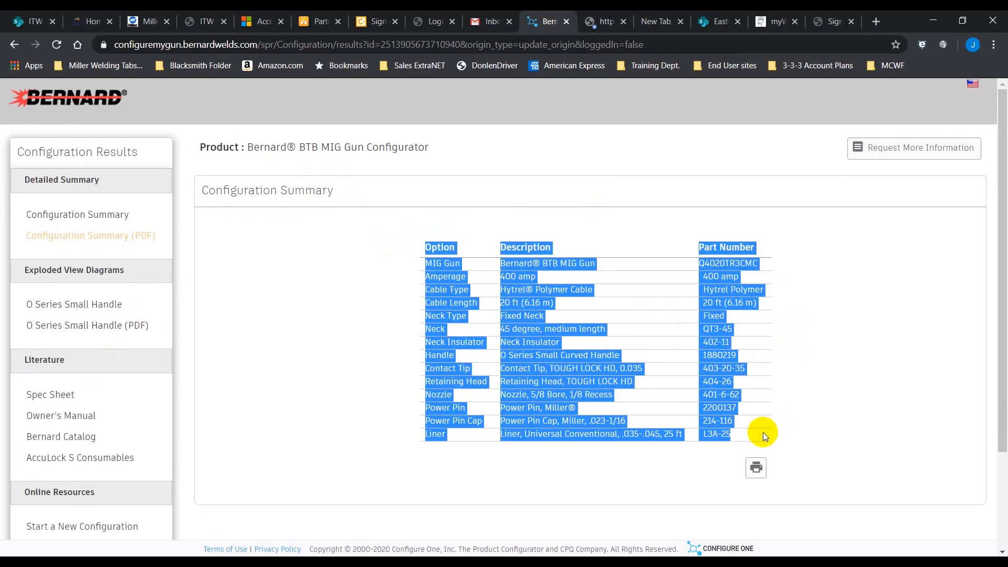
pyautogui.click(775, 308)
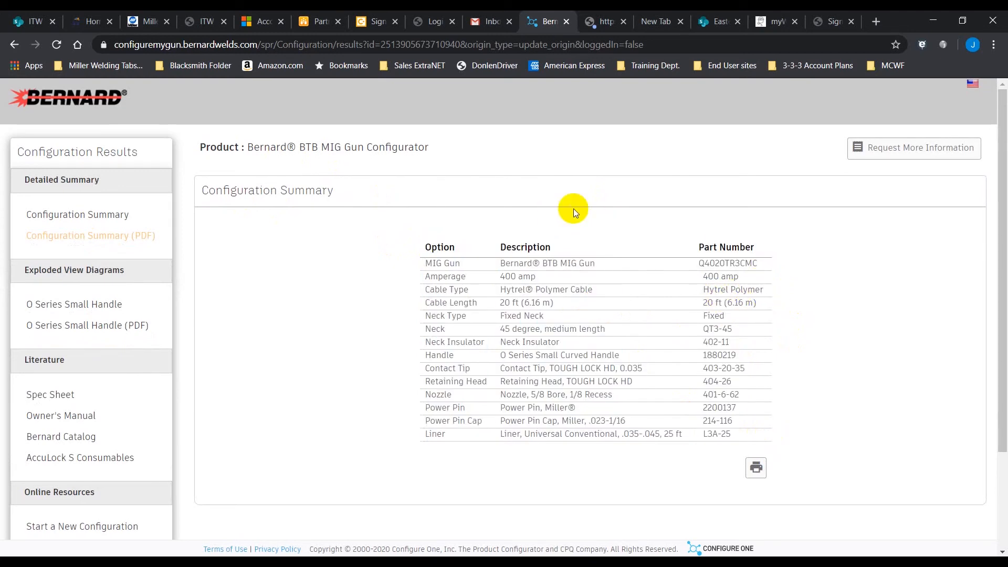
pyautogui.moveTo(758, 262); pyautogui.dragTo(701, 262)
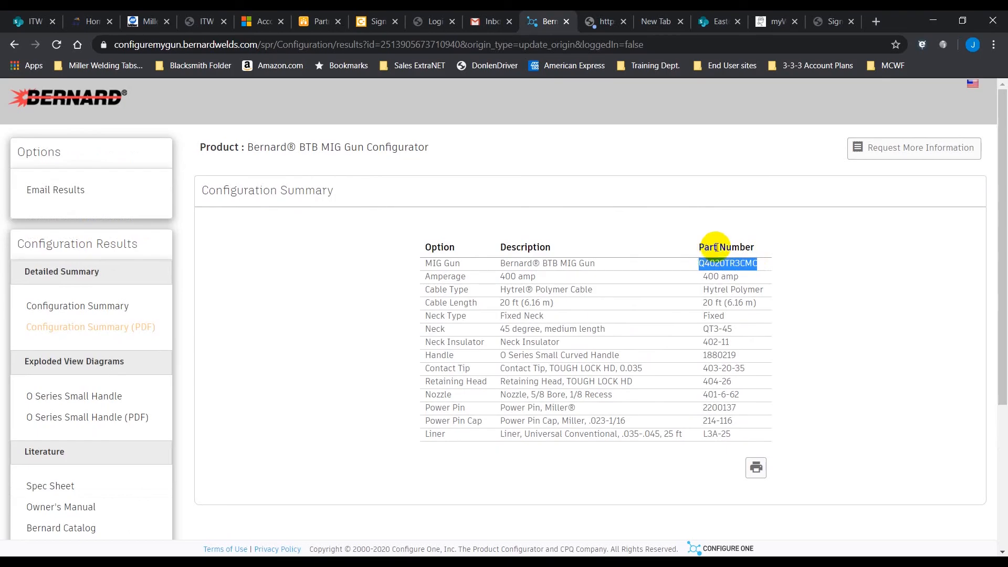
pyautogui.press('Return')
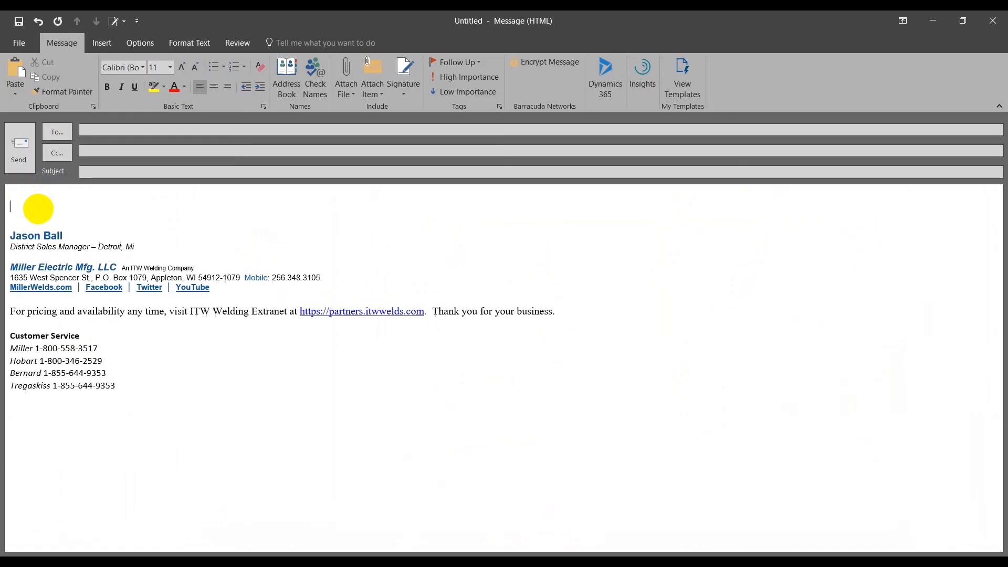
pyautogui.hotkey('ctrl', 'v')
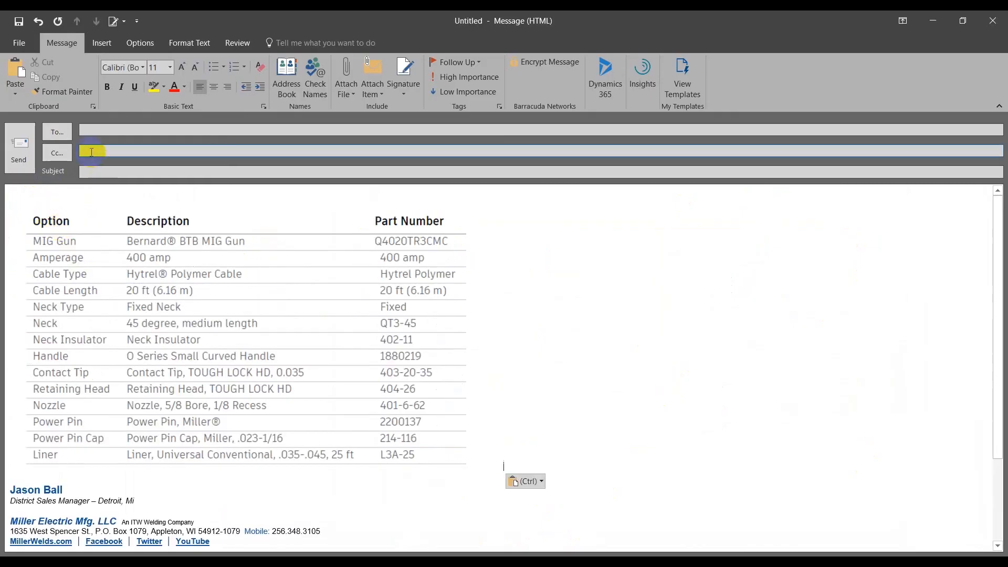
# - Address the email to the customer support mailbox and enter the subject "Please RFQ - Thank you"
pyautogui.click(93, 123)
pyautogui.write('cs')
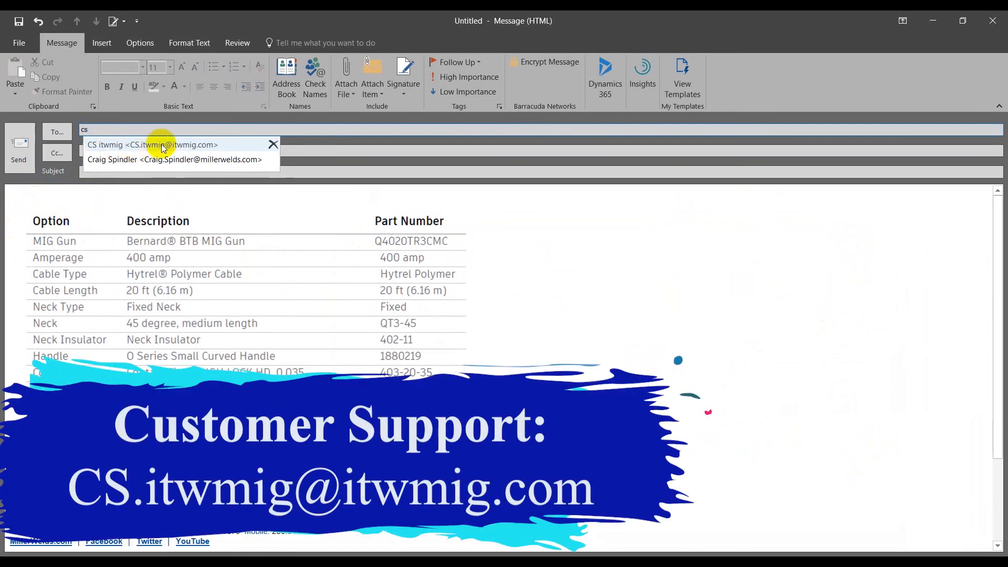
pyautogui.click(187, 146)
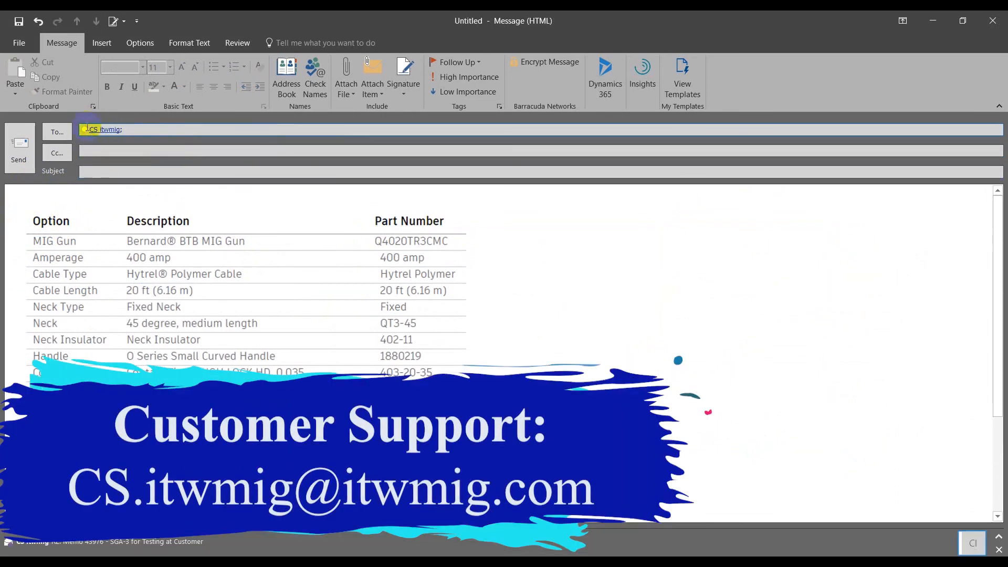
pyautogui.moveTo(111, 130)
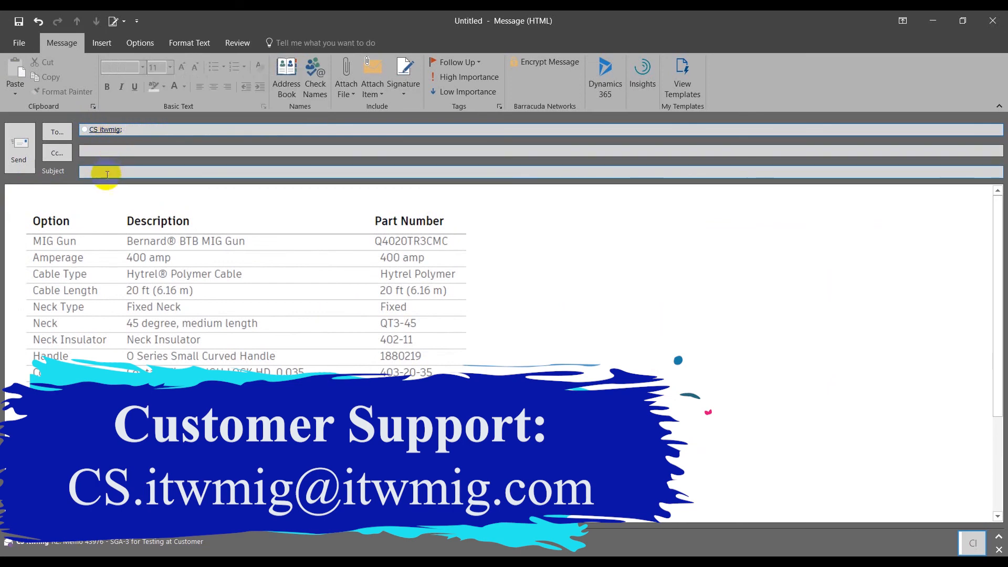
pyautogui.click(103, 171)
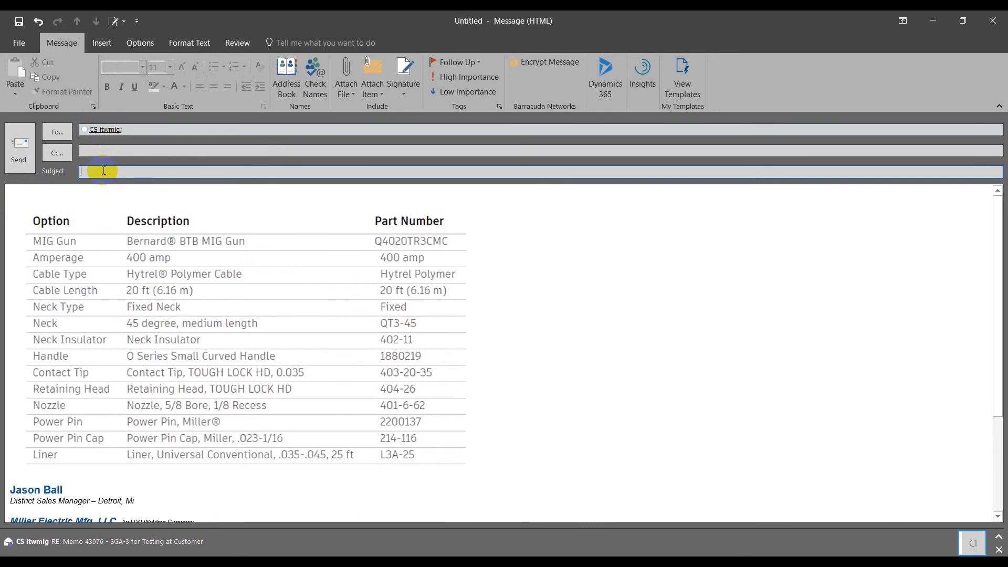
pyautogui.write('Please RFQ - Thank you')
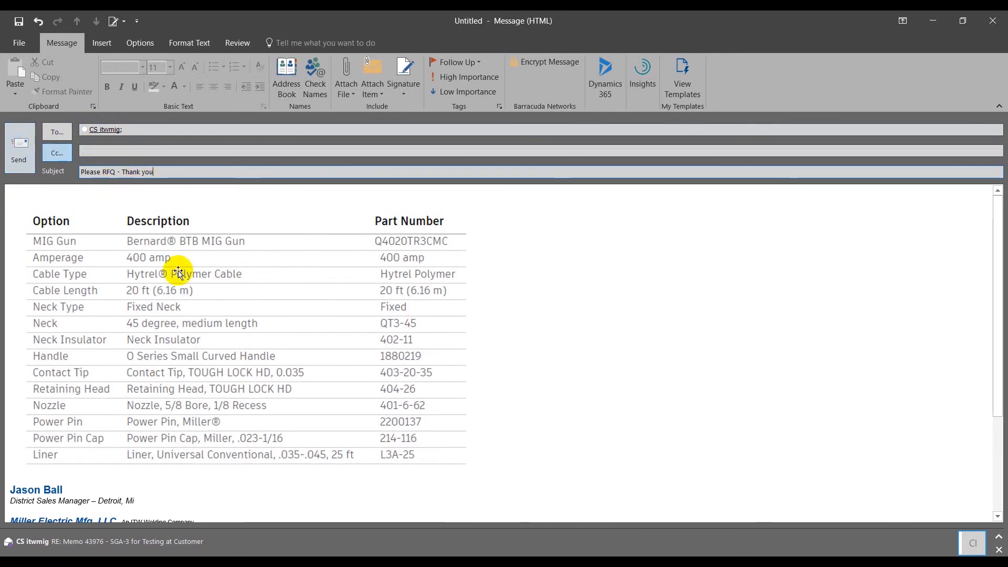
pyautogui.scroll(-1, 371, 271)
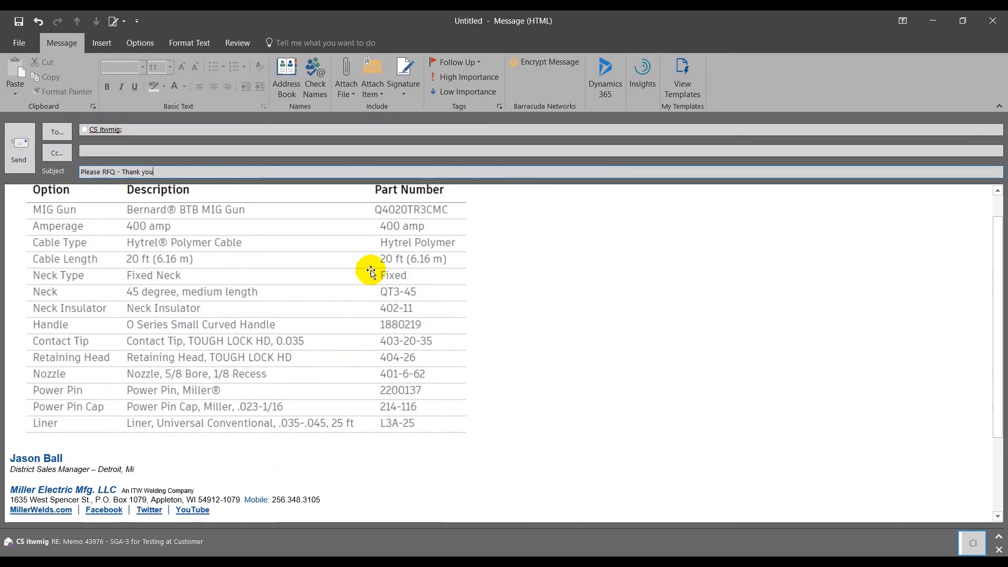